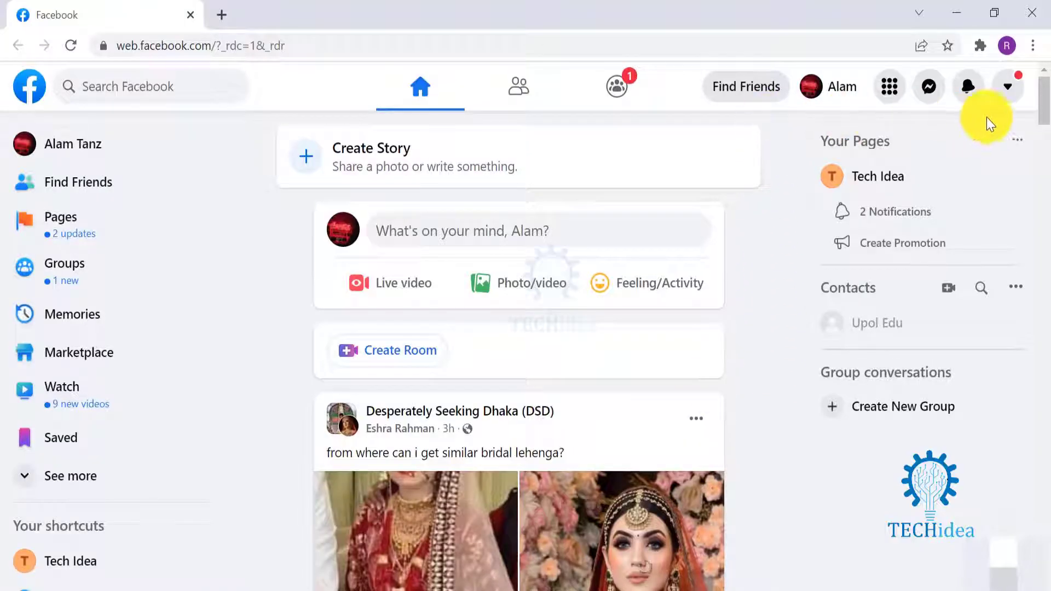
Go to Settings & privacy > Settings > Your Facebook information.
click(1008, 88)
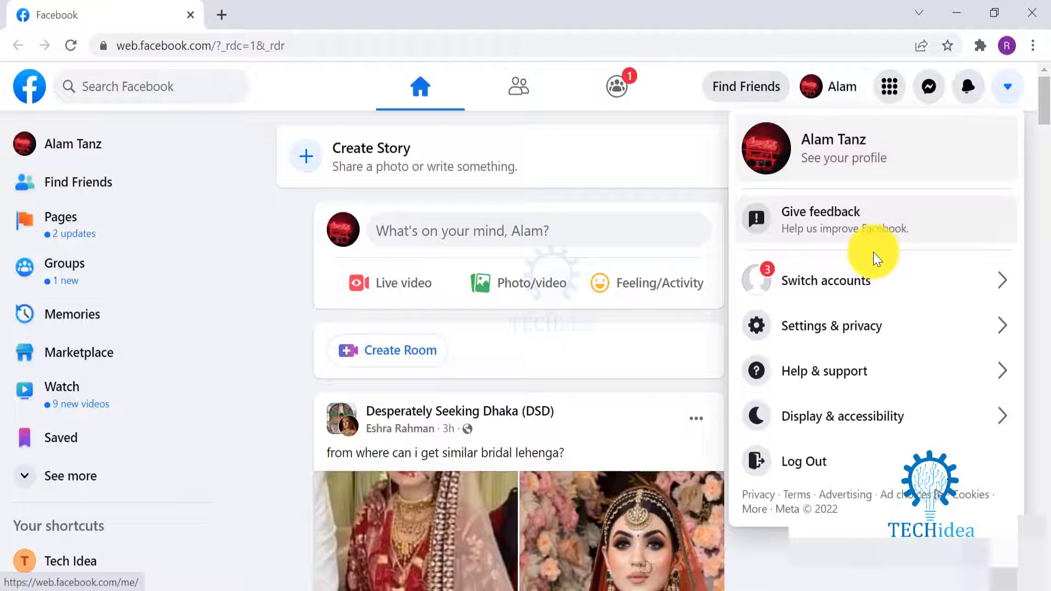
click(849, 321)
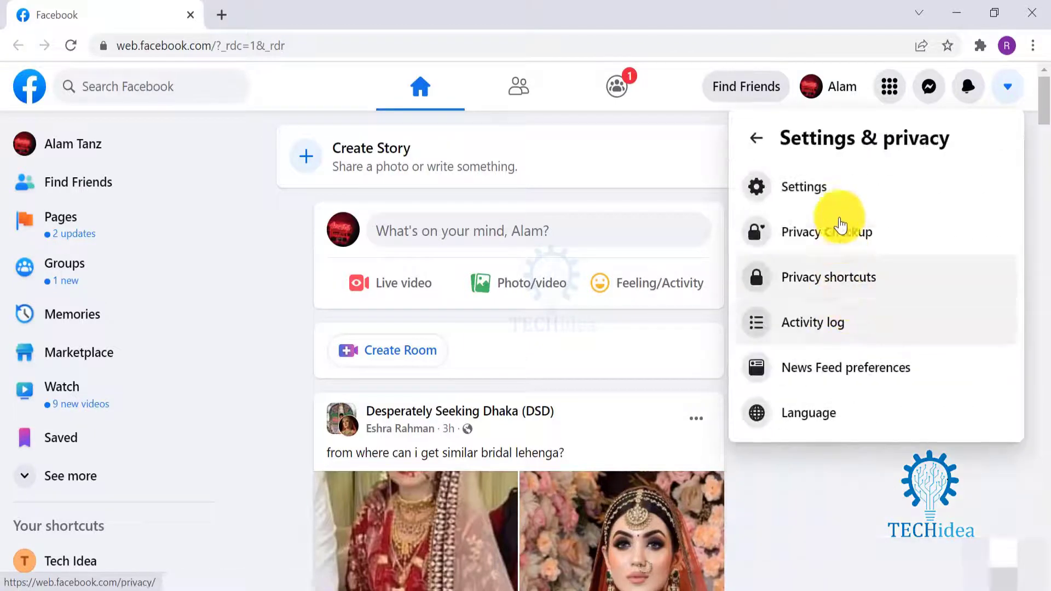
click(838, 187)
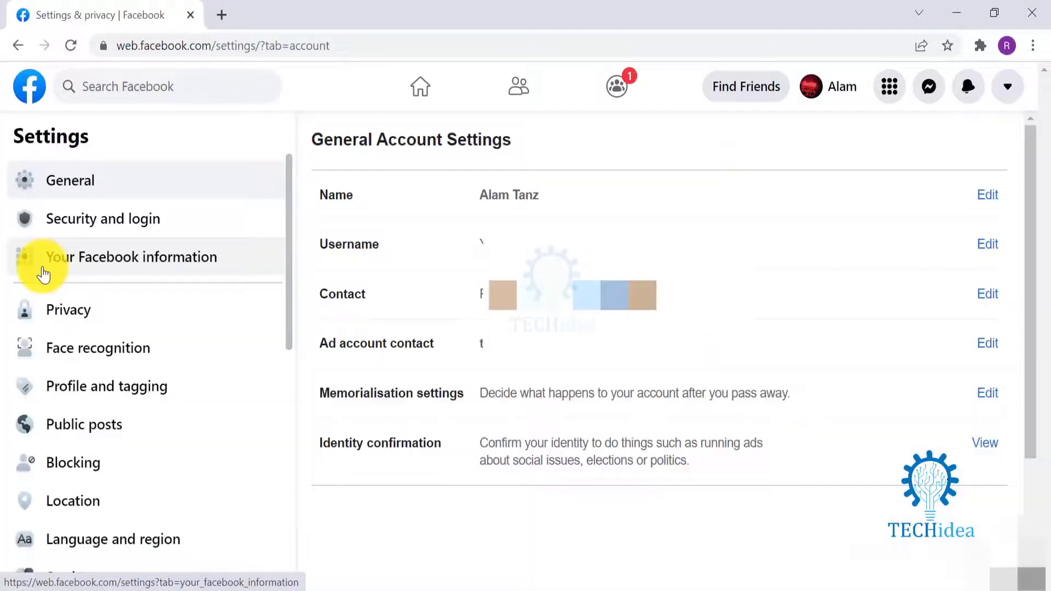
click(216, 267)
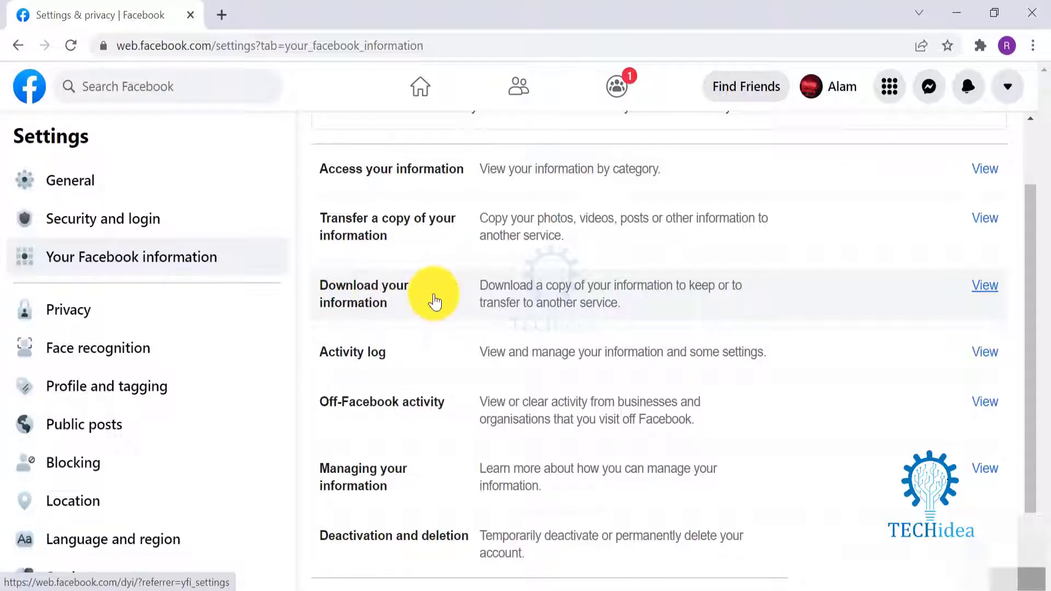
On Download your information, deselect all categories and tick only Messages.
click(726, 297)
scroll(768, 293, down, 1)
scroll(770, 300, down, 2)
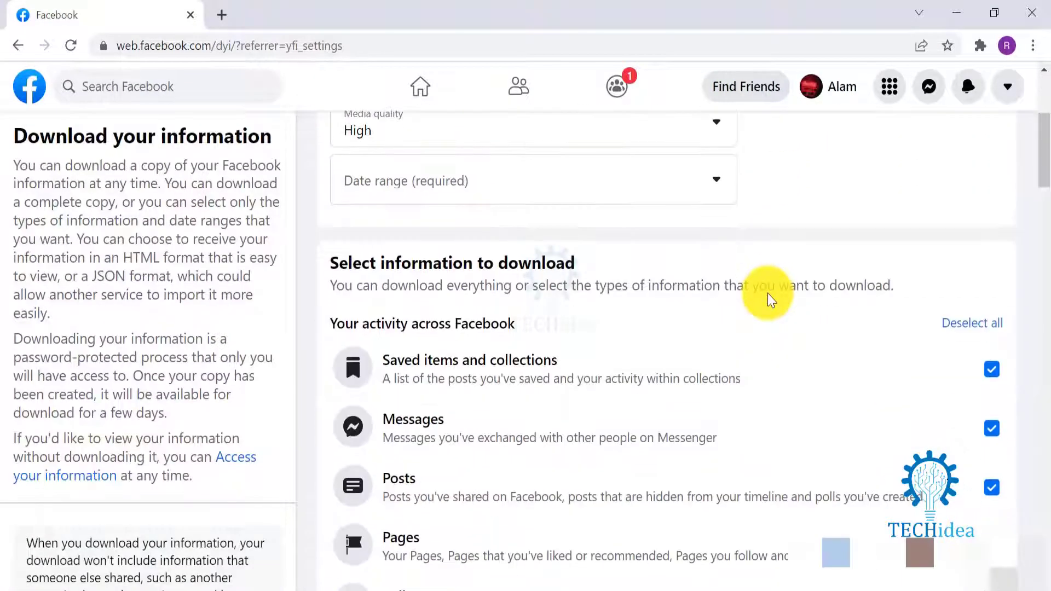
scroll(764, 292, down, 1)
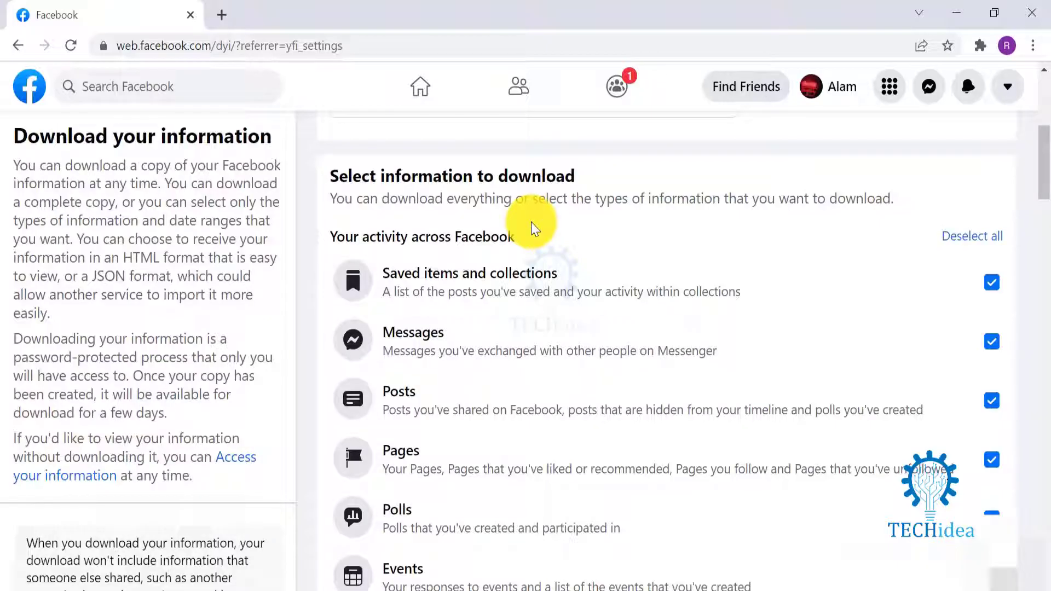
scroll(531, 221, down, 2)
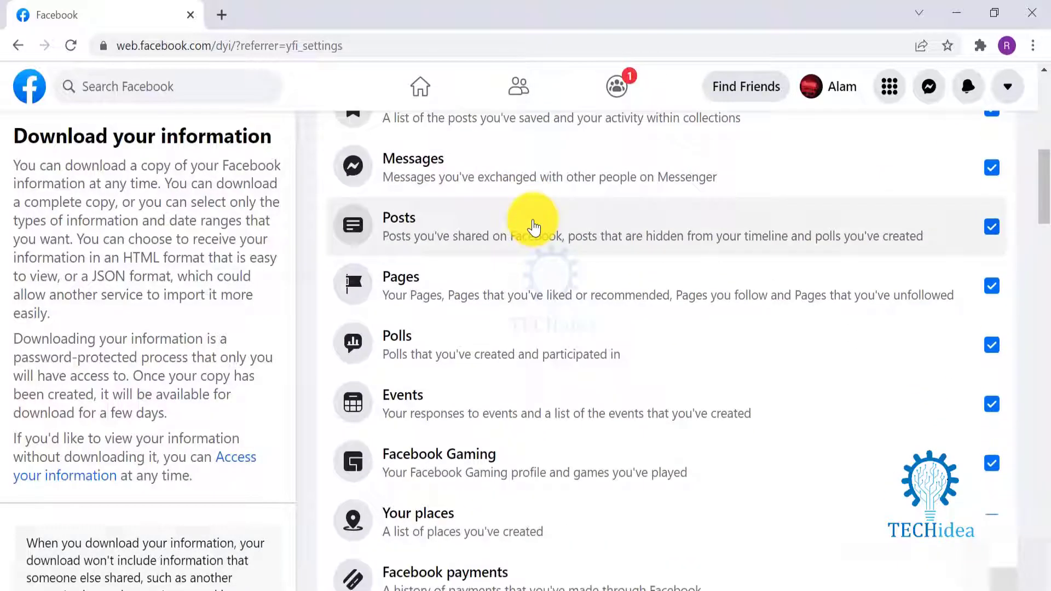
scroll(532, 224, down, 3)
scroll(534, 230, down, 3)
scroll(537, 244, down, 3)
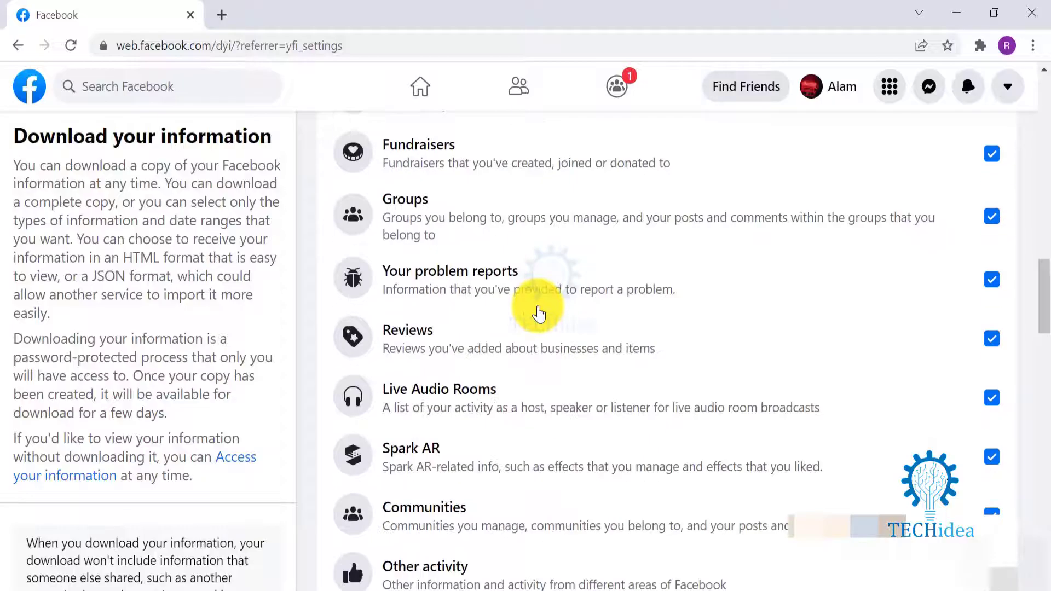
scroll(538, 314, down, 3)
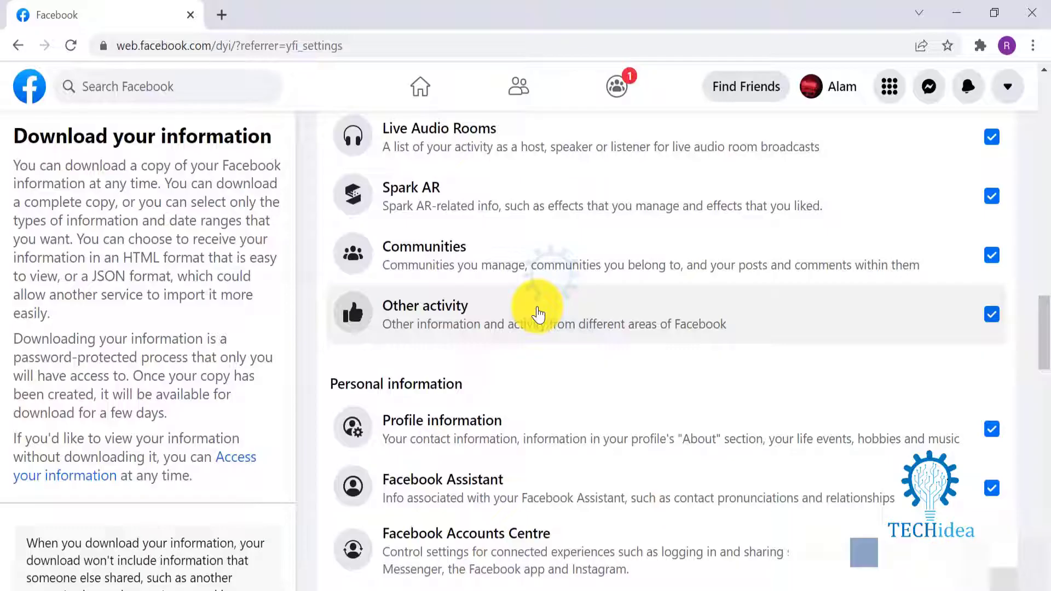
scroll(538, 314, down, 1)
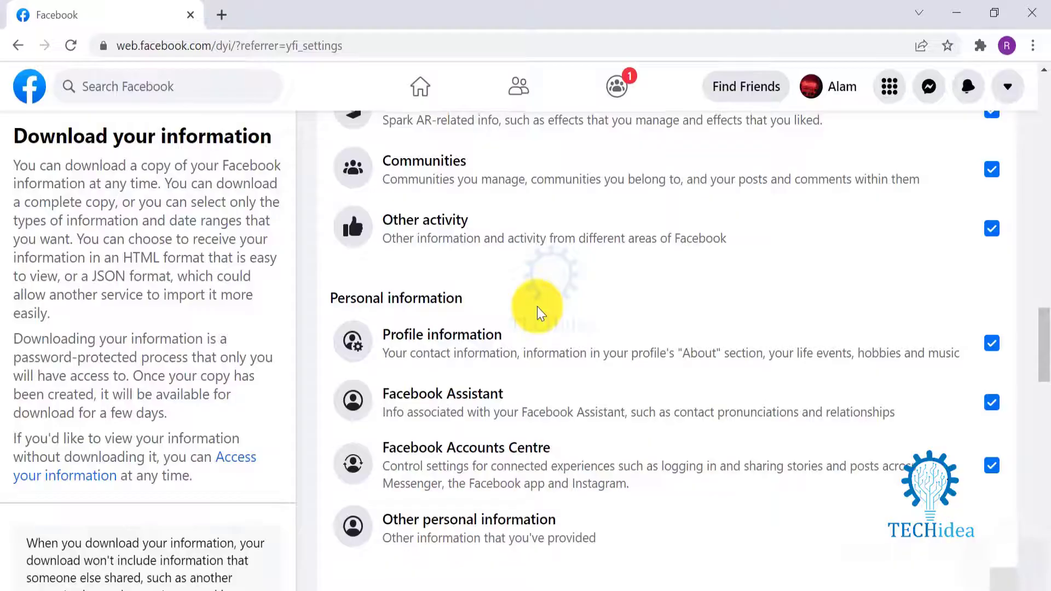
scroll(537, 313, up, 5)
scroll(536, 313, up, 3)
scroll(534, 314, up, 2)
scroll(533, 311, up, 2)
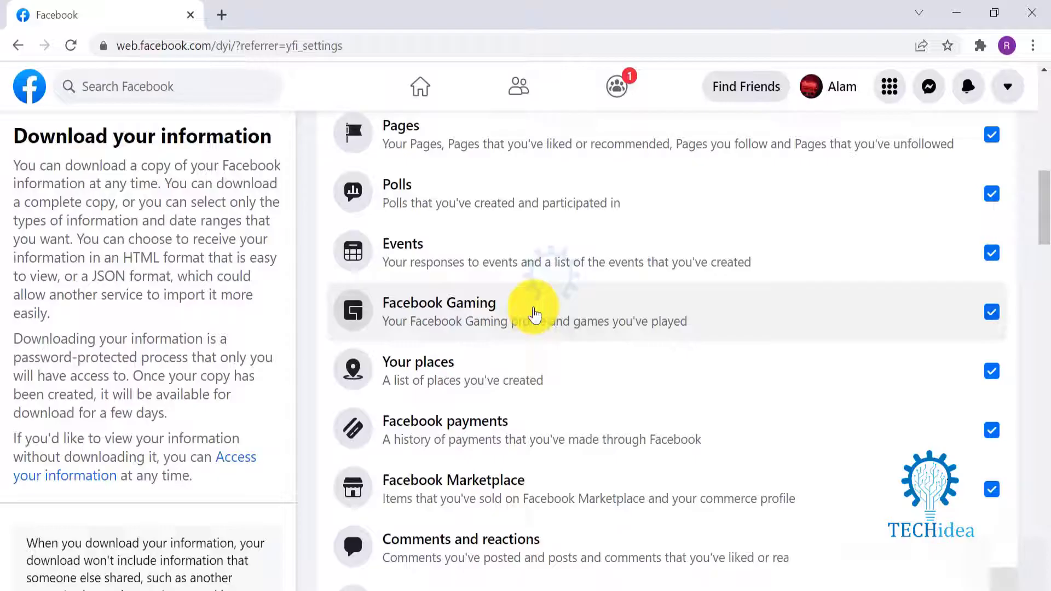
scroll(535, 305, up, 2)
scroll(535, 304, up, 2)
scroll(809, 209, up, 1)
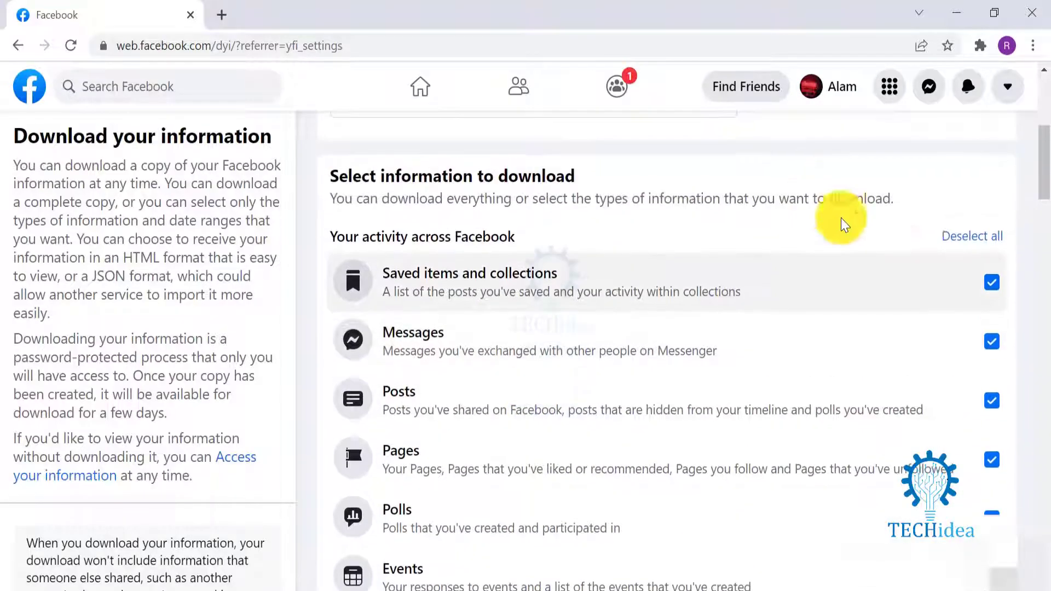
click(965, 236)
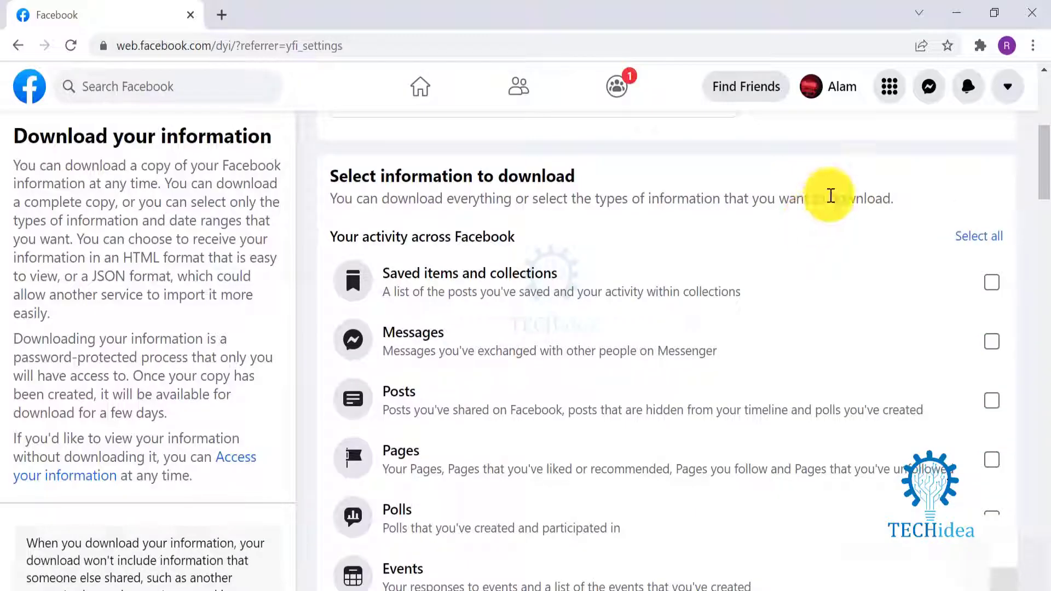
click(991, 341)
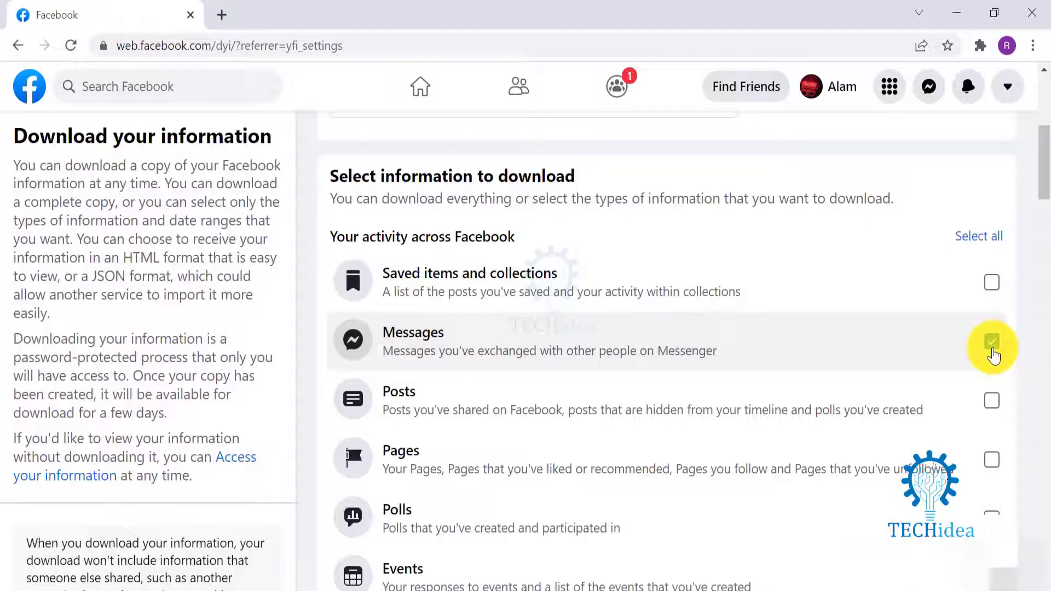
scroll(675, 364, down, 1)
scroll(675, 364, up, 3)
scroll(676, 367, up, 2)
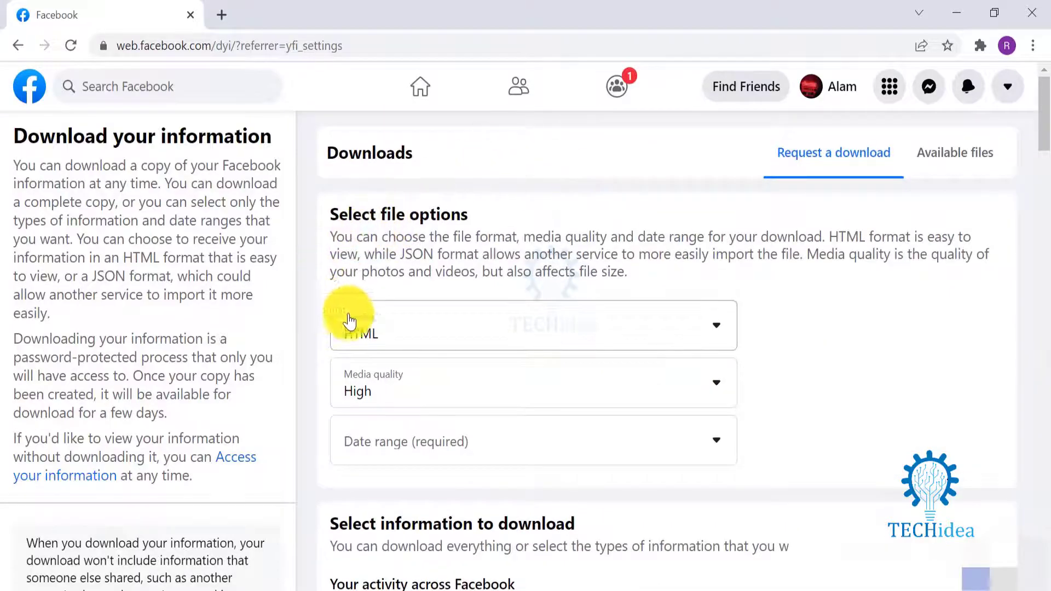
Keep the format as HTML and media quality as High, then show the date range options.
click(485, 335)
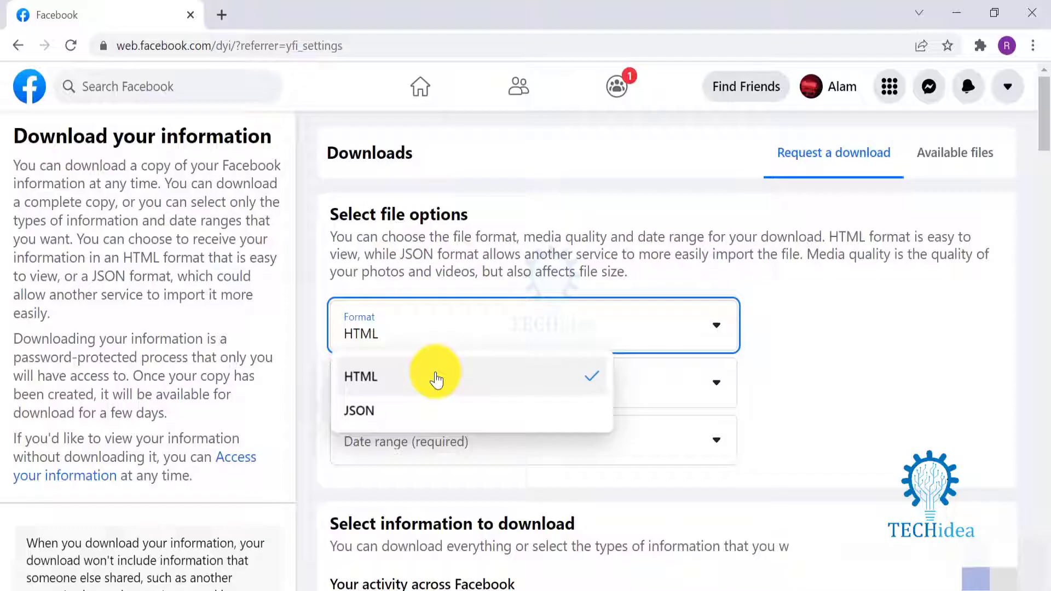
click(435, 376)
click(450, 391)
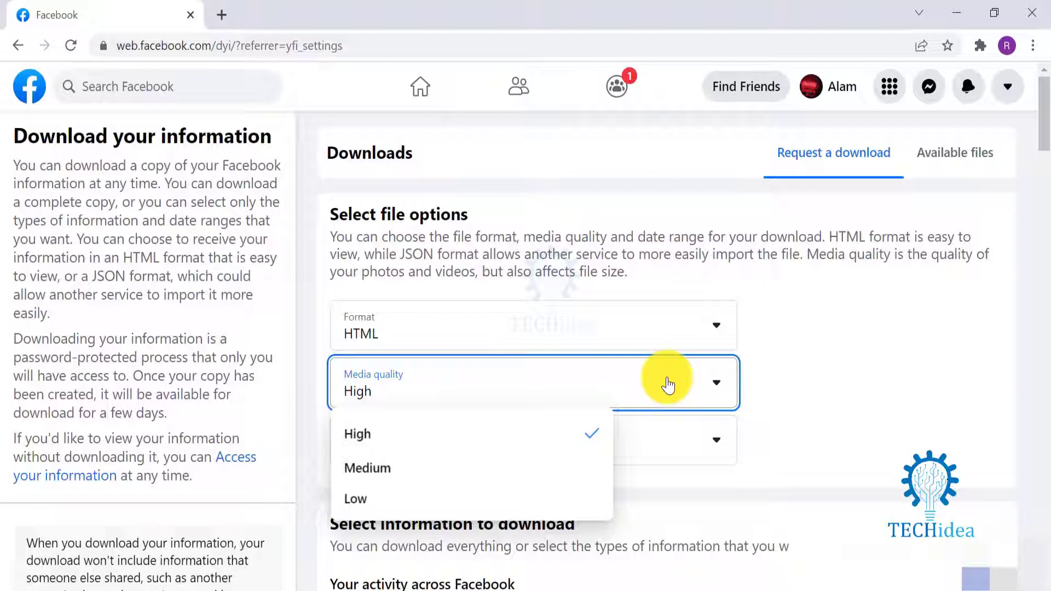
click(715, 431)
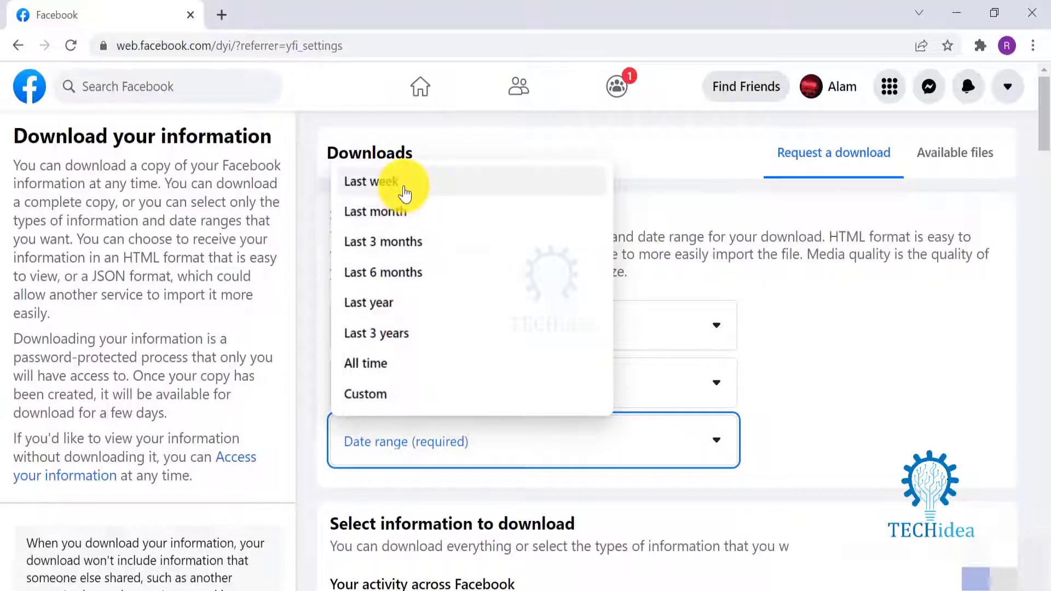
Set the date range to Last week and submit the download request.
click(450, 187)
scroll(583, 433, down, 4)
scroll(582, 432, down, 5)
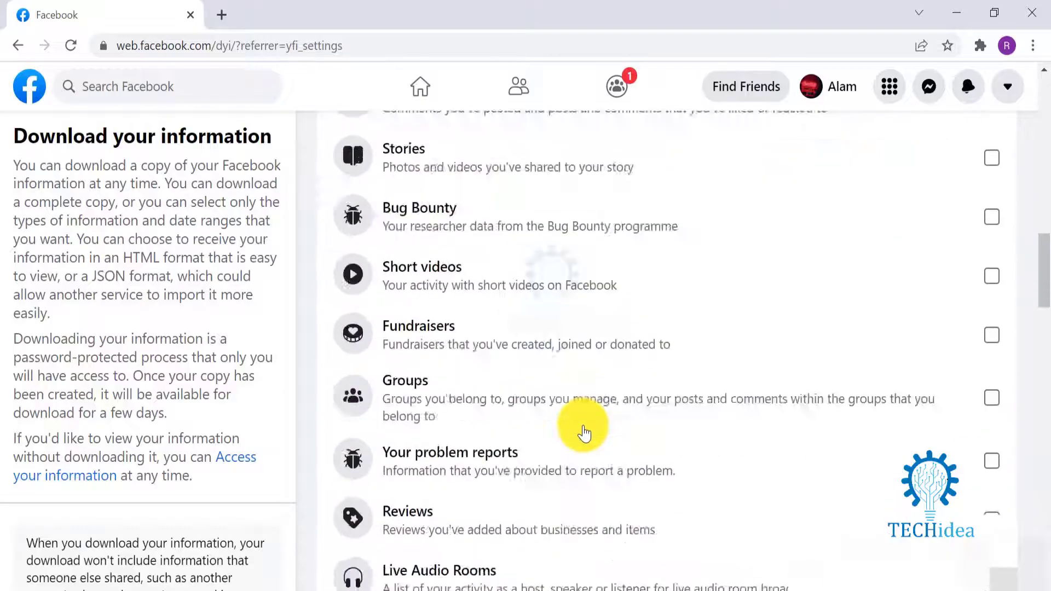
scroll(582, 429, down, 5)
scroll(582, 430, down, 5)
scroll(580, 439, down, 5)
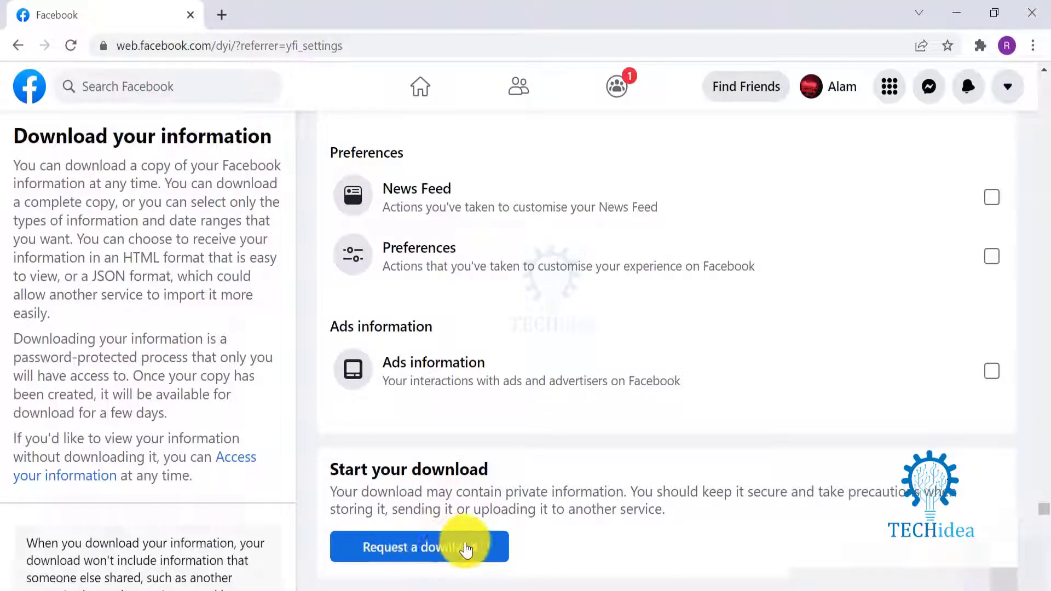
click(447, 549)
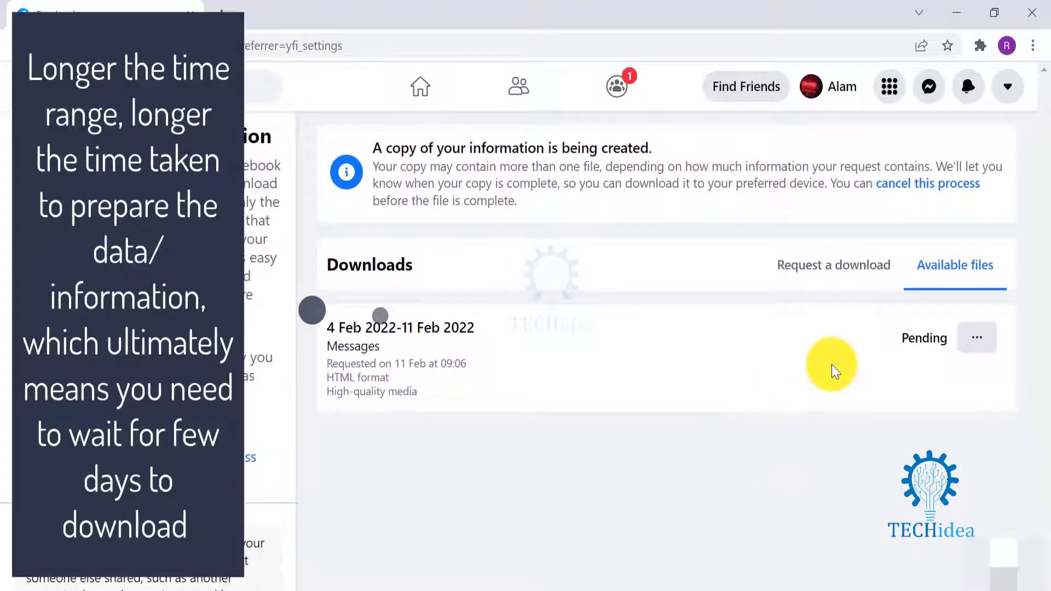
Download the available Messages file for 4–11 Feb 2022, confirming with the account password.
click(985, 339)
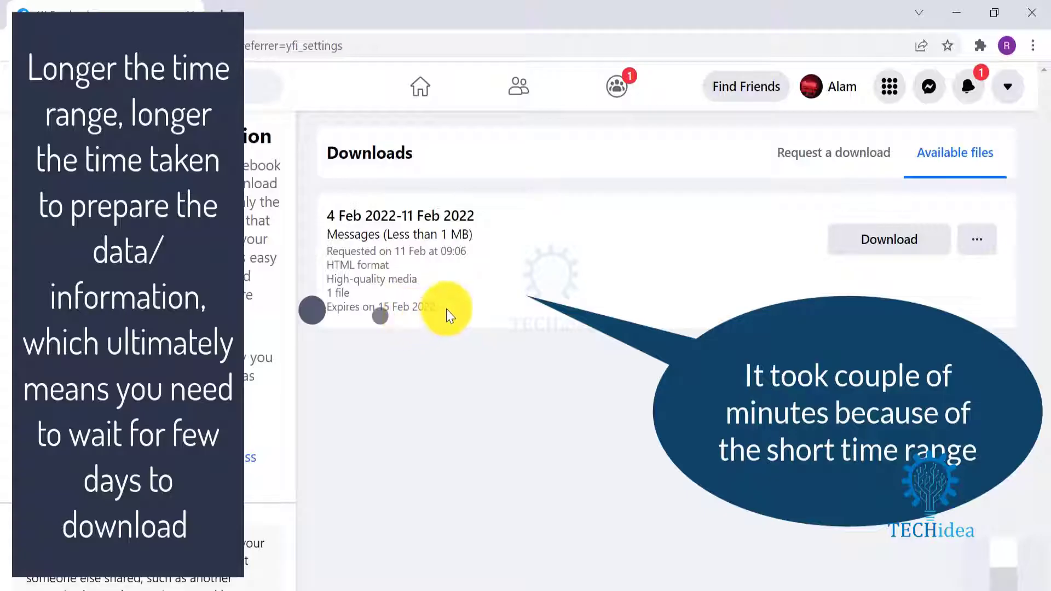
click(890, 240)
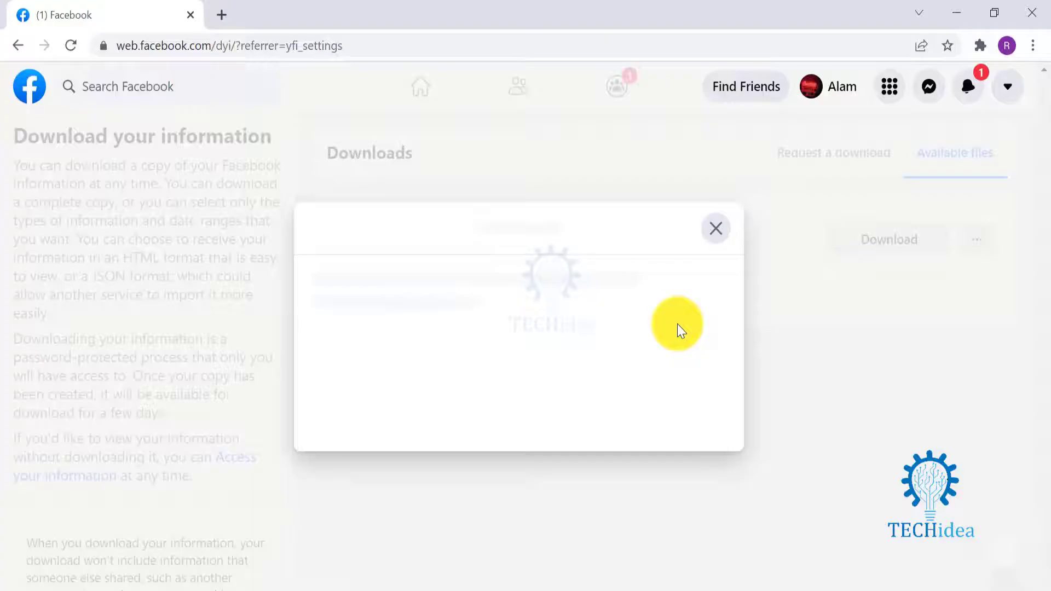
click(556, 346)
click(709, 429)
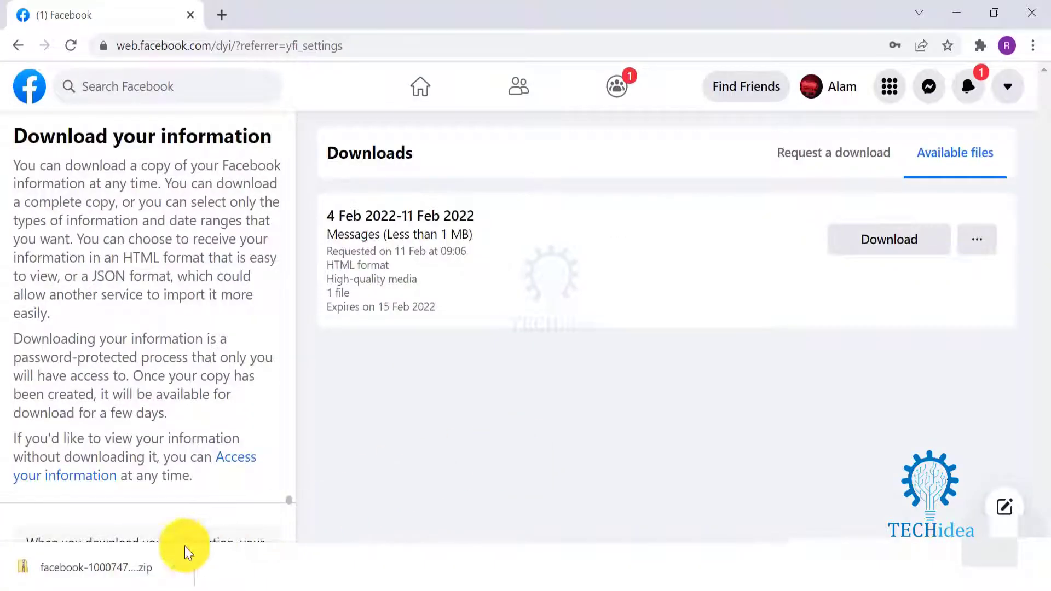
Open the zip, go to messages > inbox > the conversation folder, and view message_1 in Edge.
click(125, 566)
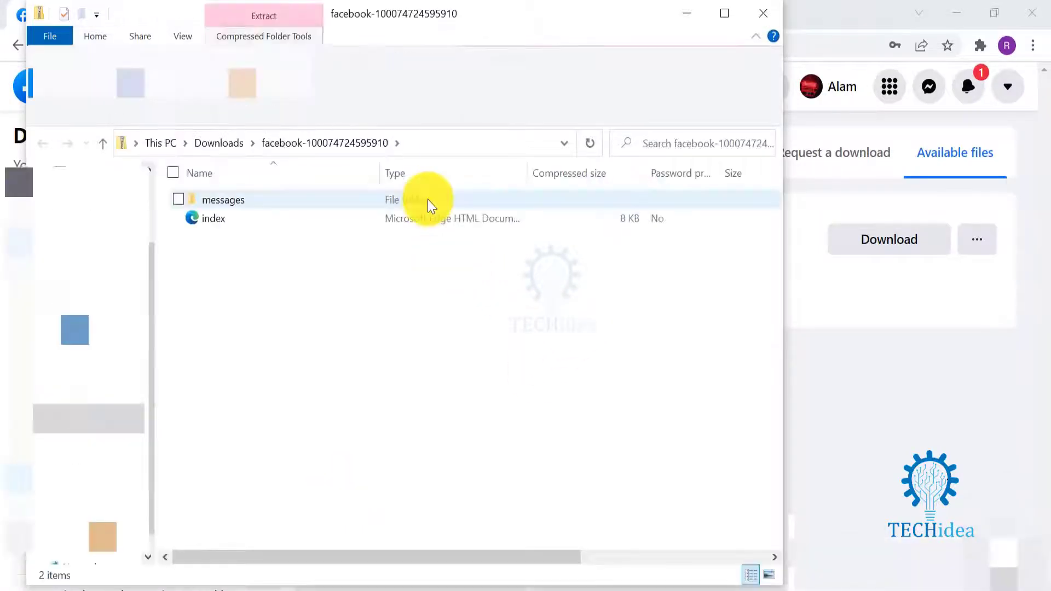
double_click(427, 200)
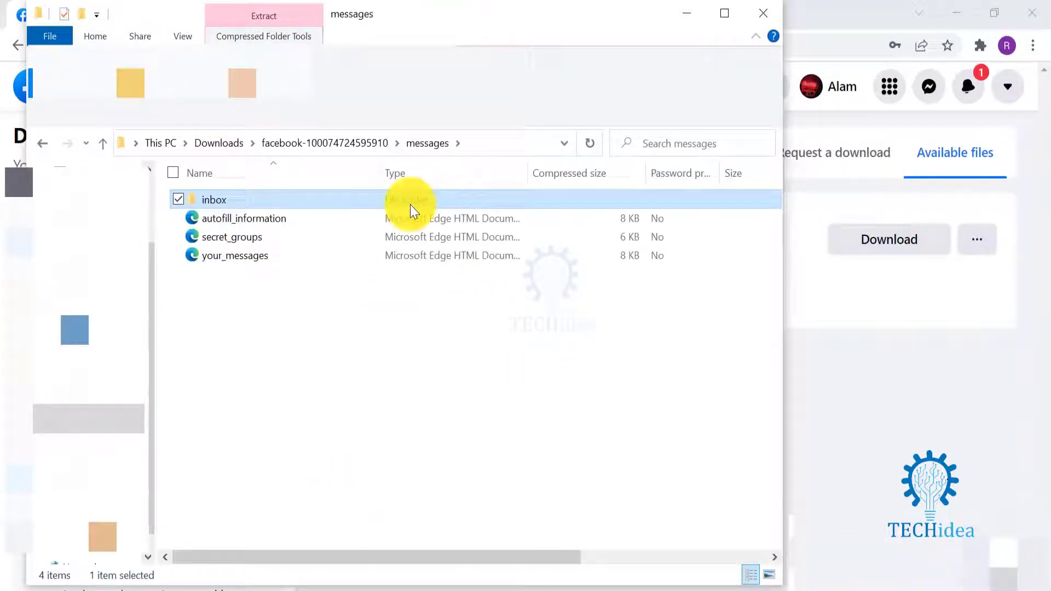
double_click(409, 205)
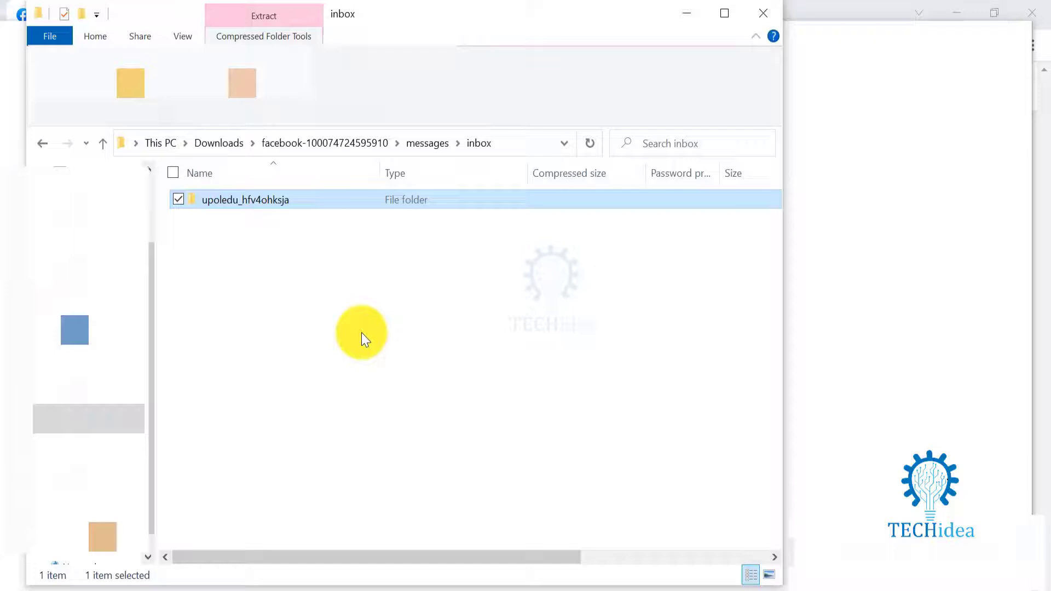
double_click(374, 197)
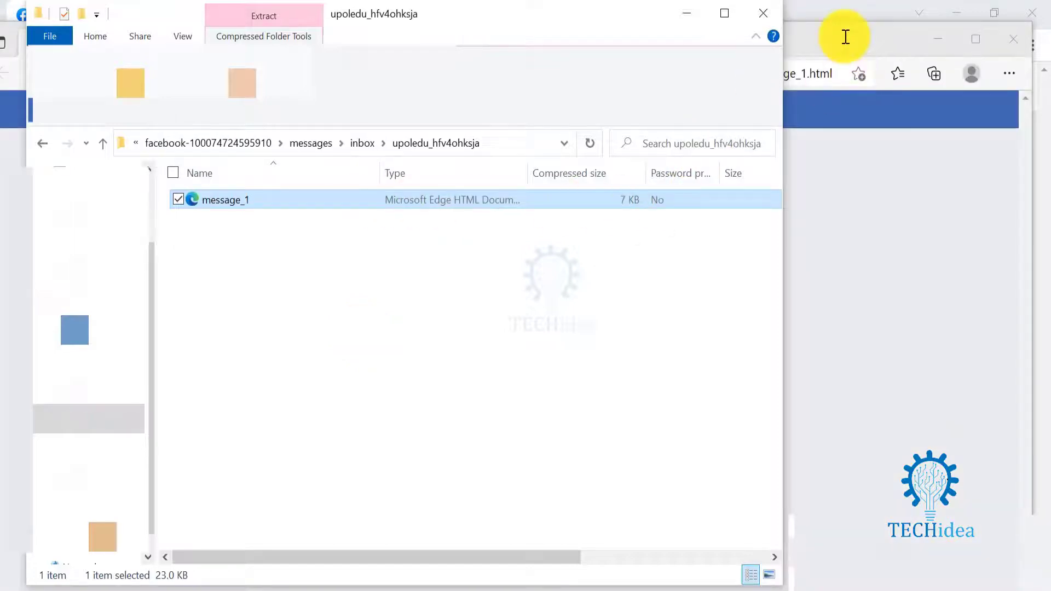
click(835, 264)
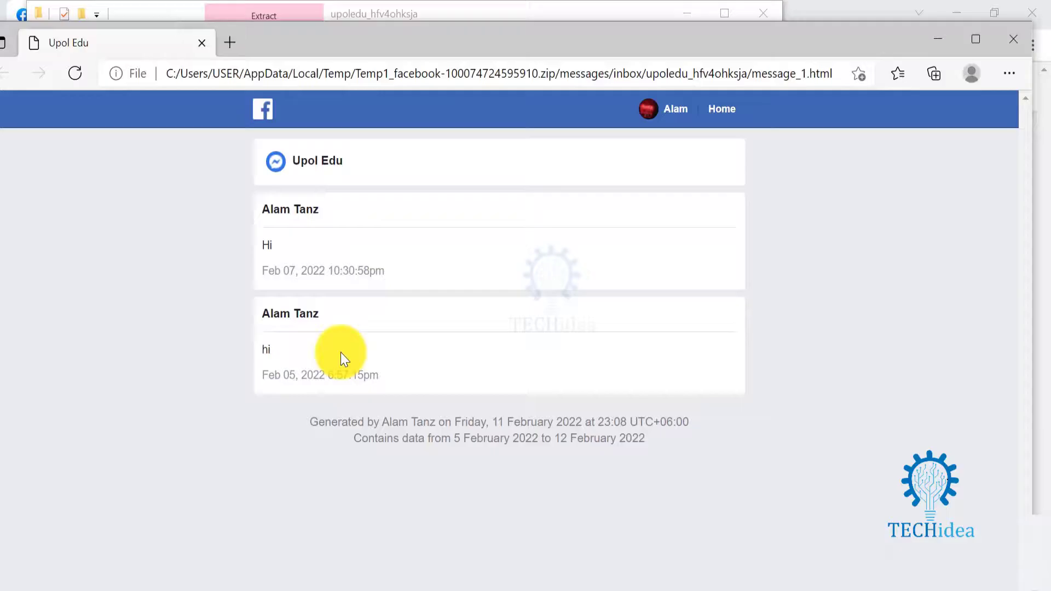
Alt+Tab from Edge back to the Facebook Download your information page in Chrome.
key(alt+Tab)
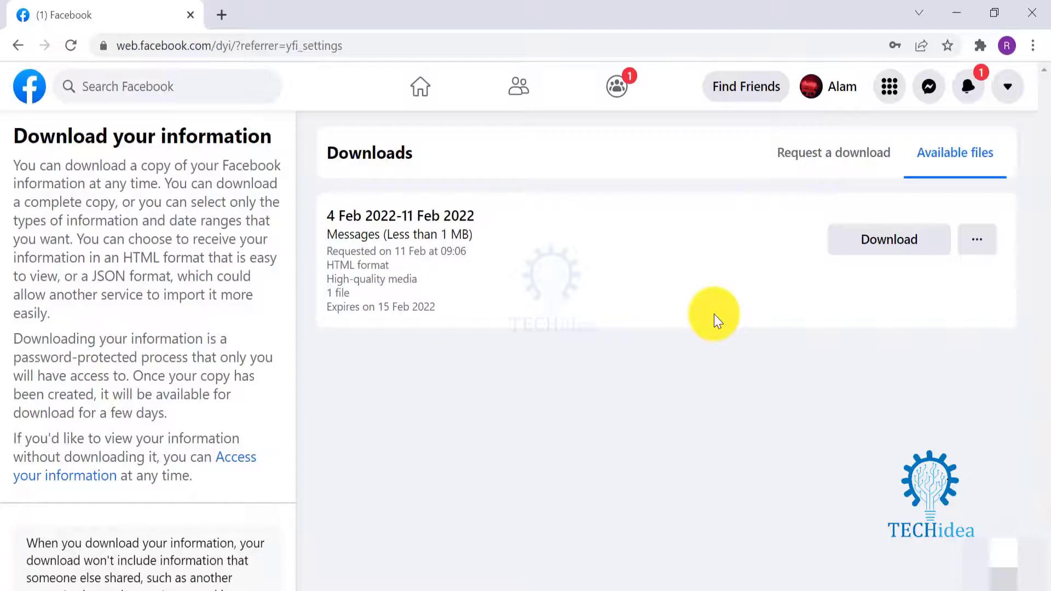